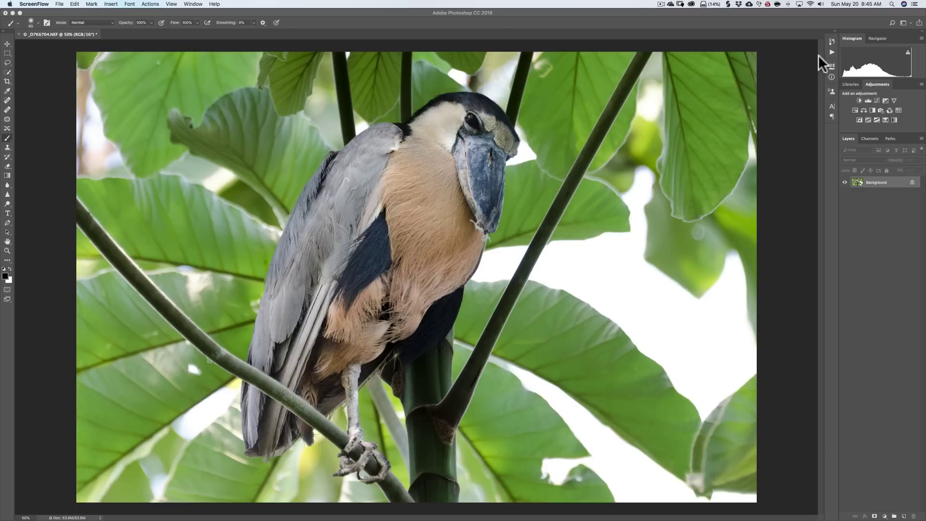
# Run the Details action to add a Details group with a Vivid Light, Surface Blur layer.
pyautogui.click(829, 48)
pyautogui.click(832, 51)
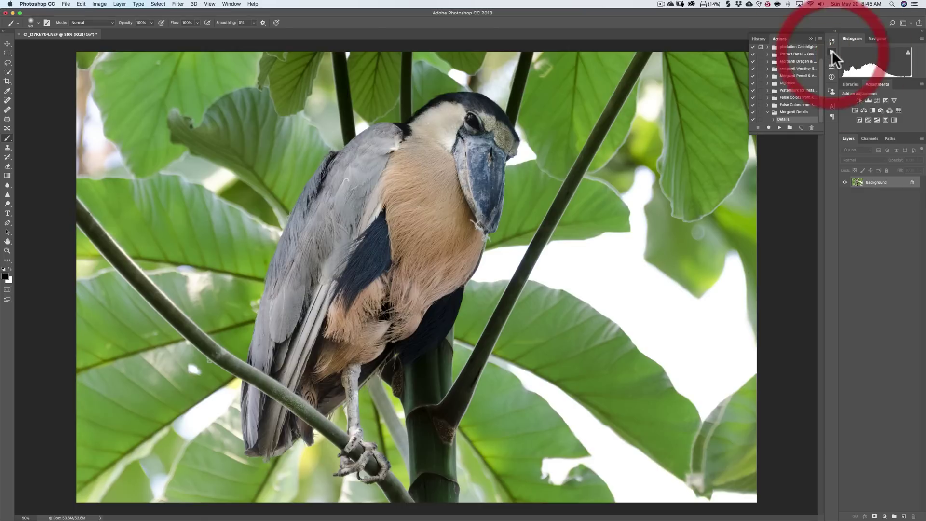
pyautogui.click(771, 161)
pyautogui.click(779, 127)
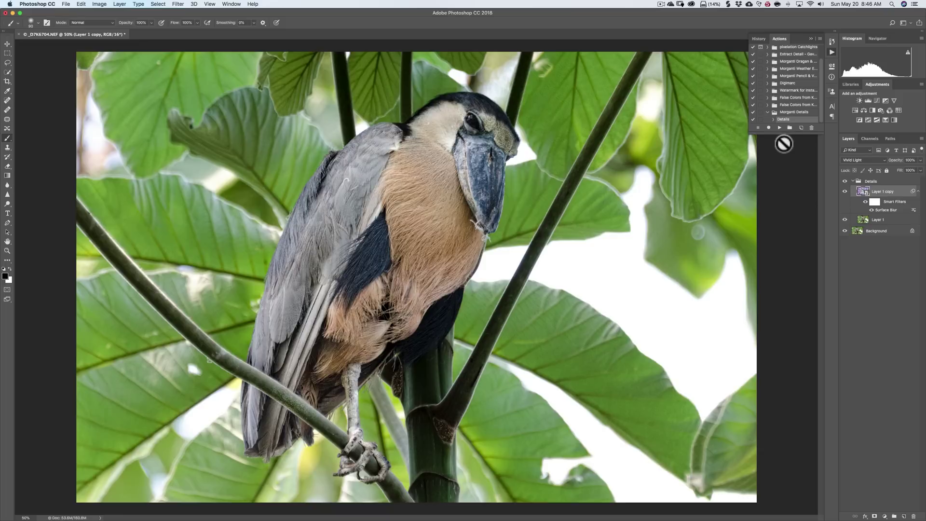
# Collapse the Actions panel, then toggle the Details group's visibility to compare before and after.
pyautogui.click(811, 38)
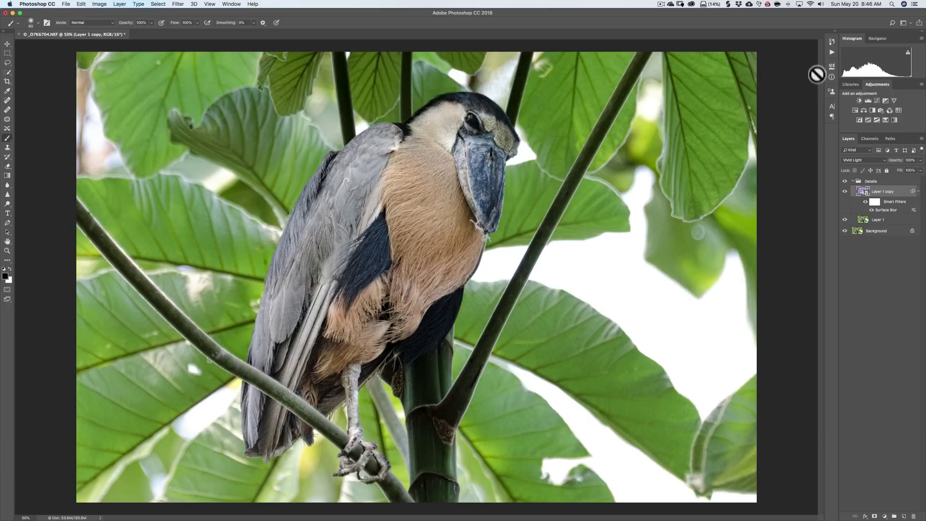
pyautogui.click(846, 186)
pyautogui.click(845, 187)
pyautogui.click(846, 188)
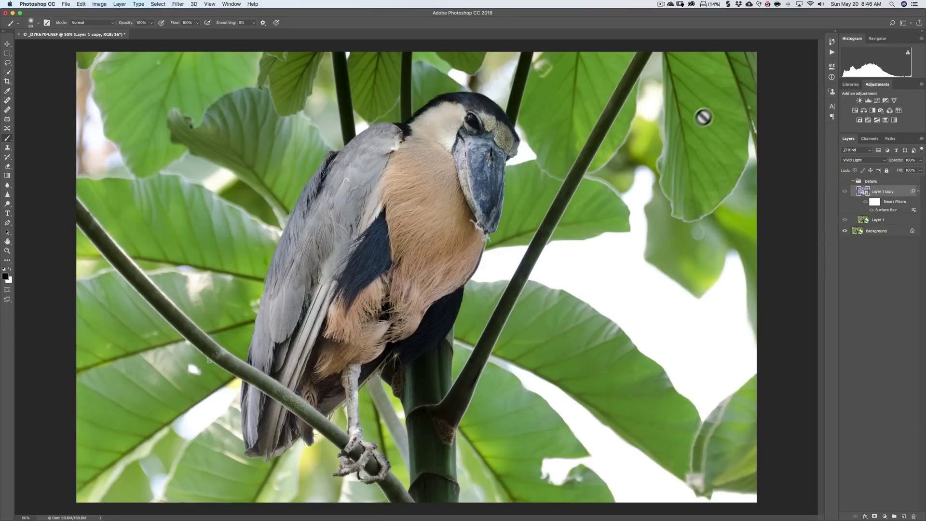
pyautogui.click(845, 183)
pyautogui.click(845, 182)
pyautogui.click(845, 182)
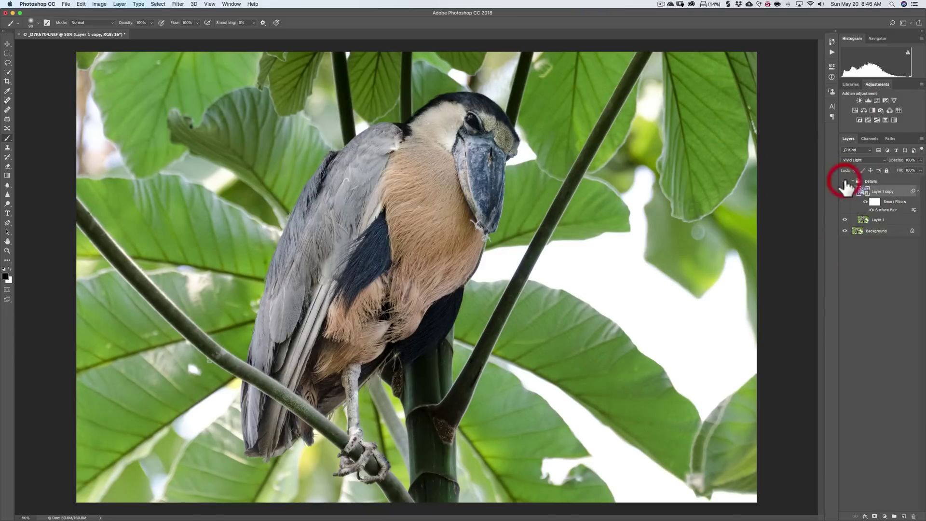
pyautogui.click(845, 182)
pyautogui.click(845, 182)
pyautogui.click(845, 182)
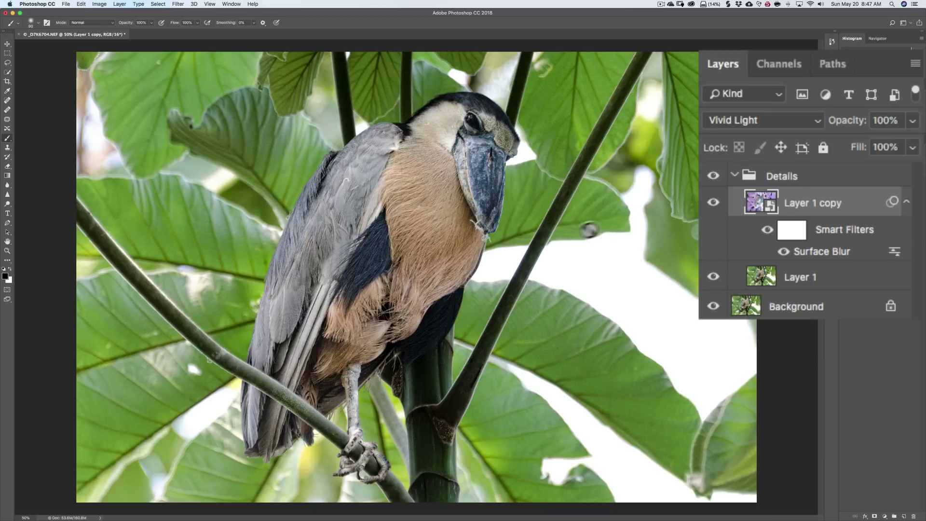
# Select the Details group, expand it to view its layers, then collapse it back to one row.
pyautogui.click(736, 175)
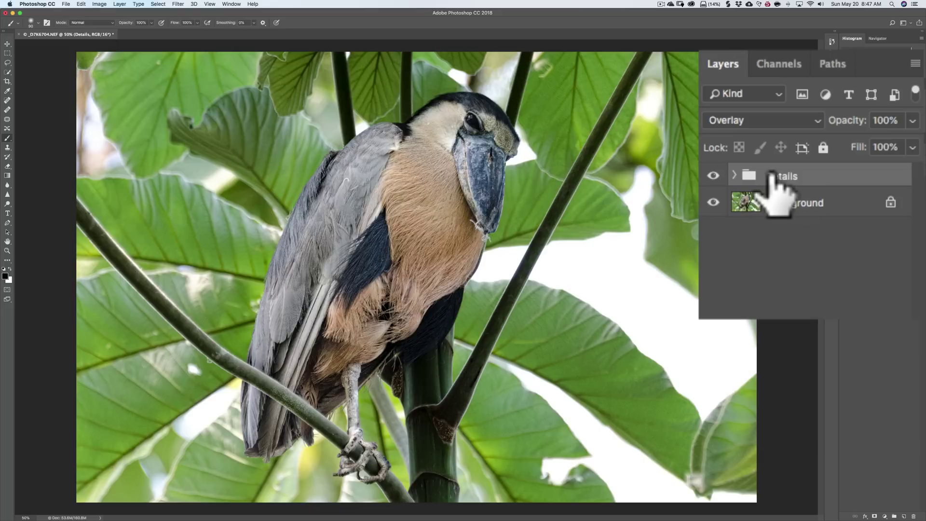
pyautogui.click(734, 175)
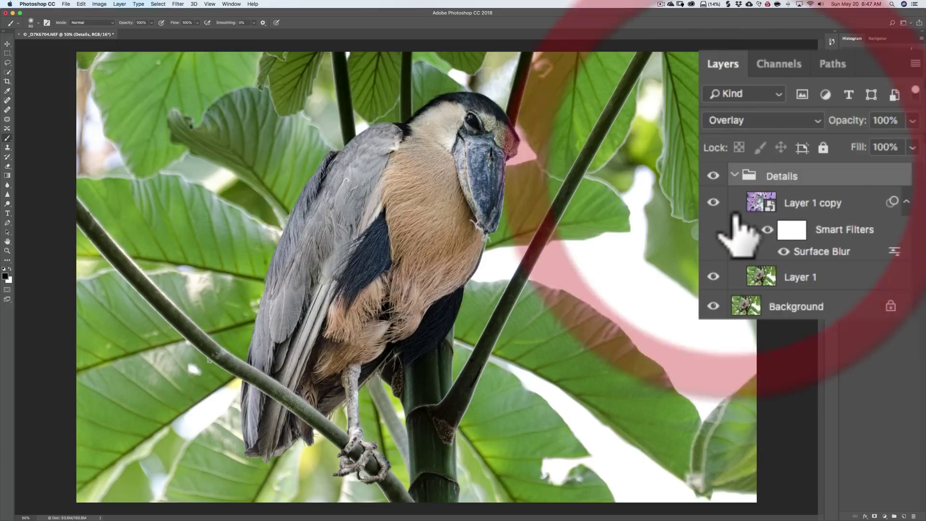
pyautogui.click(733, 175)
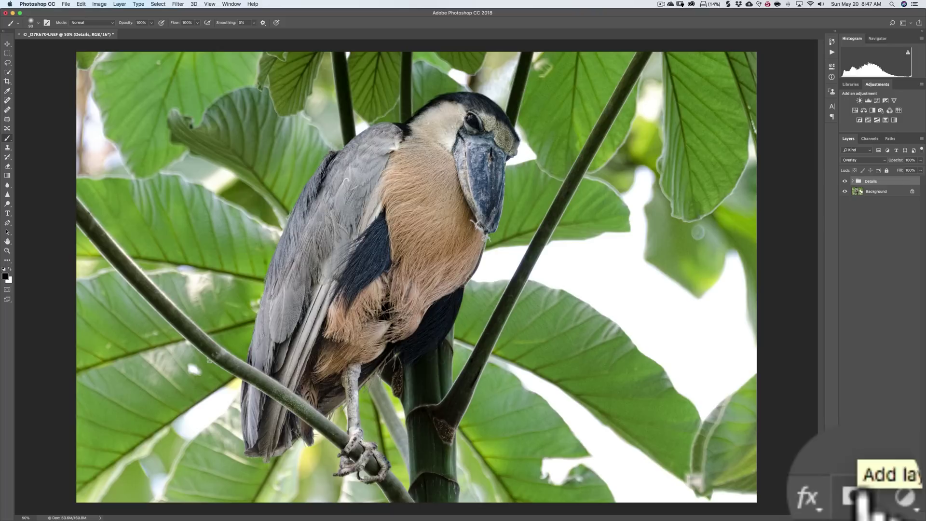
# Add a black hide-all mask to the Details group, then target that mask with the Brush tool.
pyautogui.press('alt')
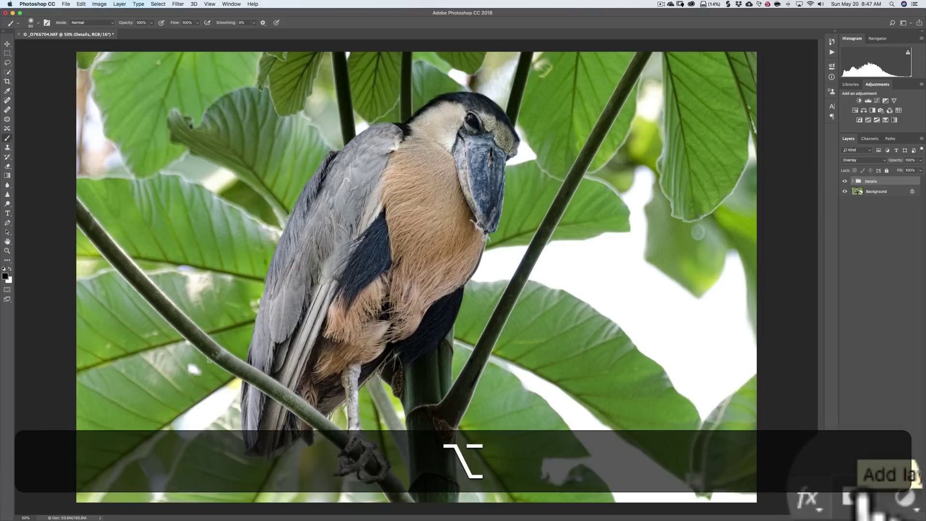
pyautogui.keyDown('alt'); pyautogui.click(874, 516); pyautogui.keyUp('alt')
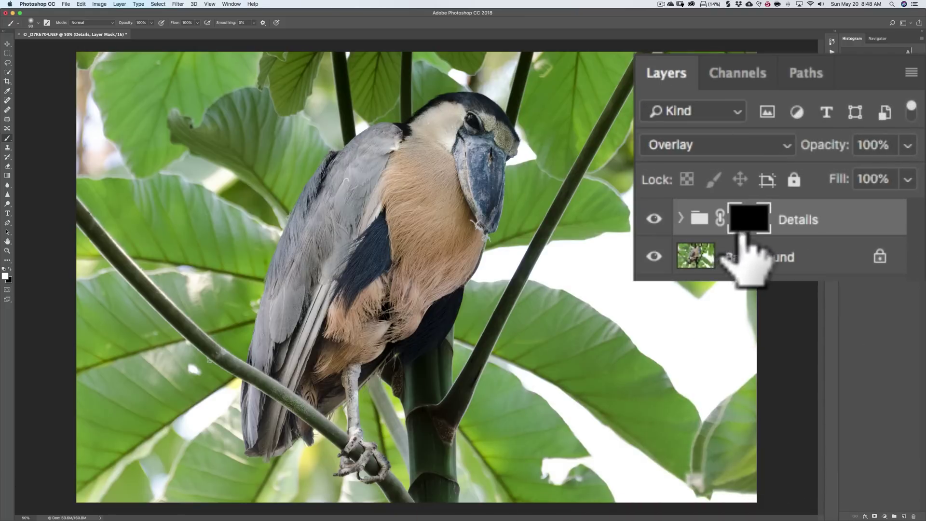
pyautogui.click(655, 223)
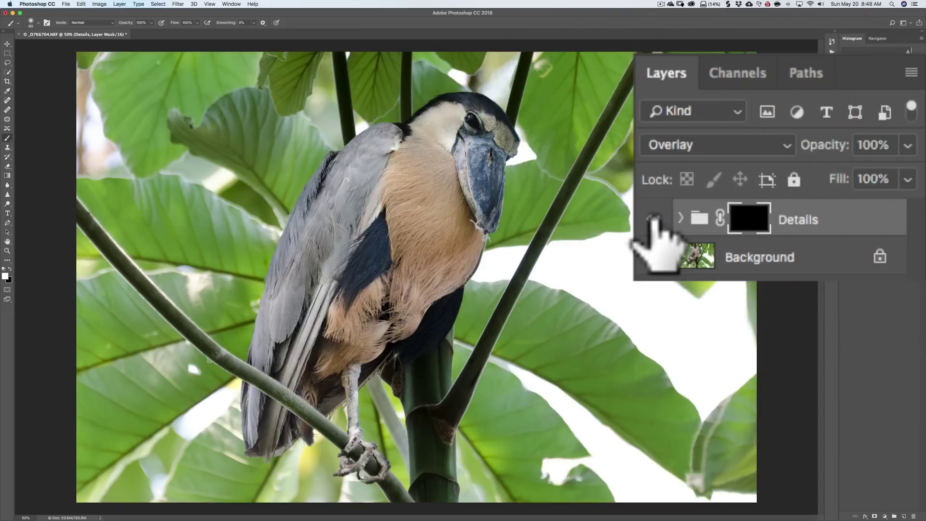
pyautogui.press('b')
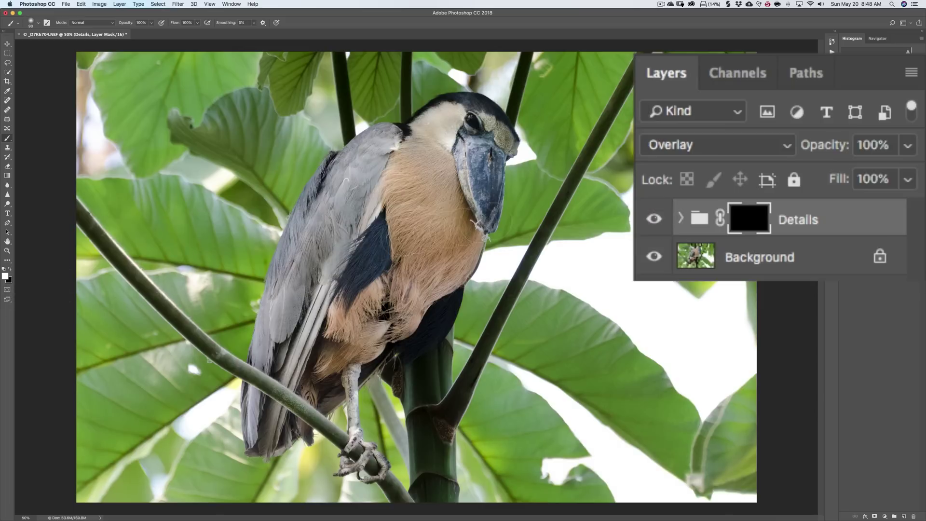
pyautogui.click(749, 219)
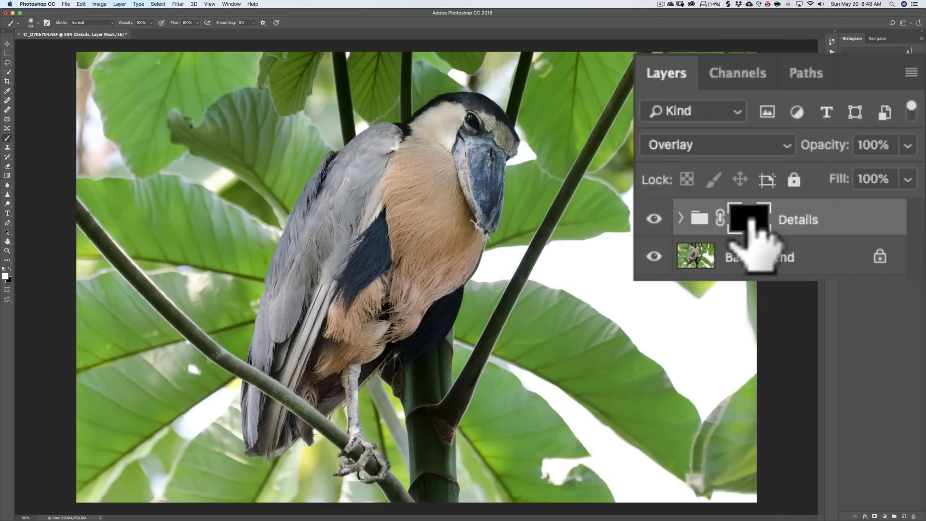
pyautogui.click(748, 220)
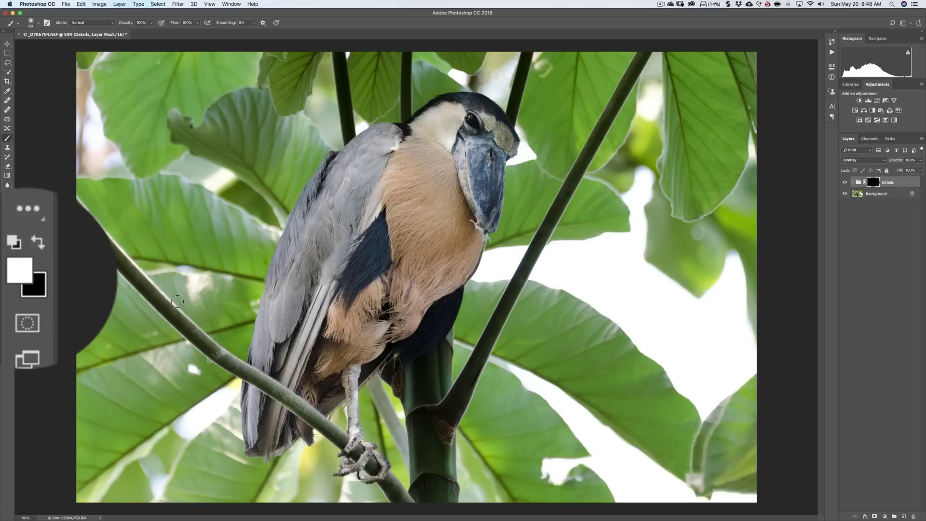
# Make white the foreground colour and raise the 90 px brush's hardness to 53%.
pyautogui.press('d')
pyautogui.press('x')
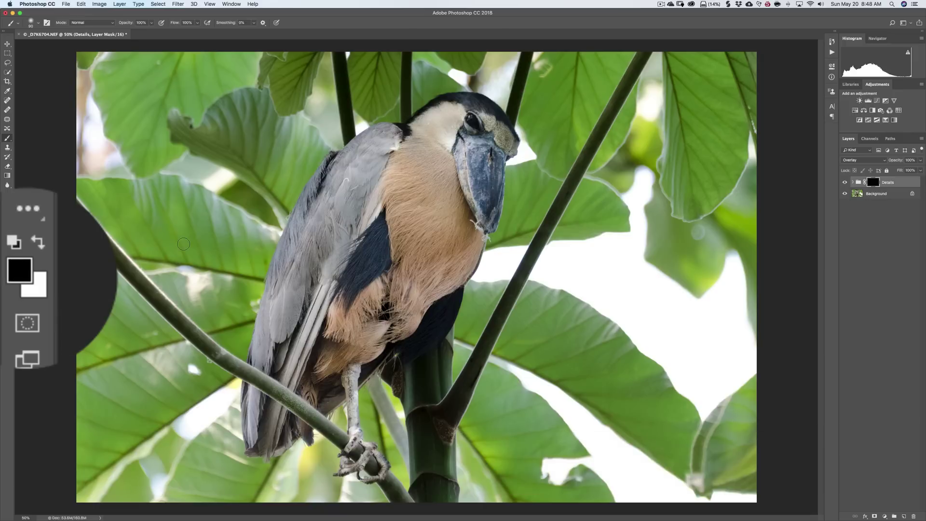
pyautogui.press('x')
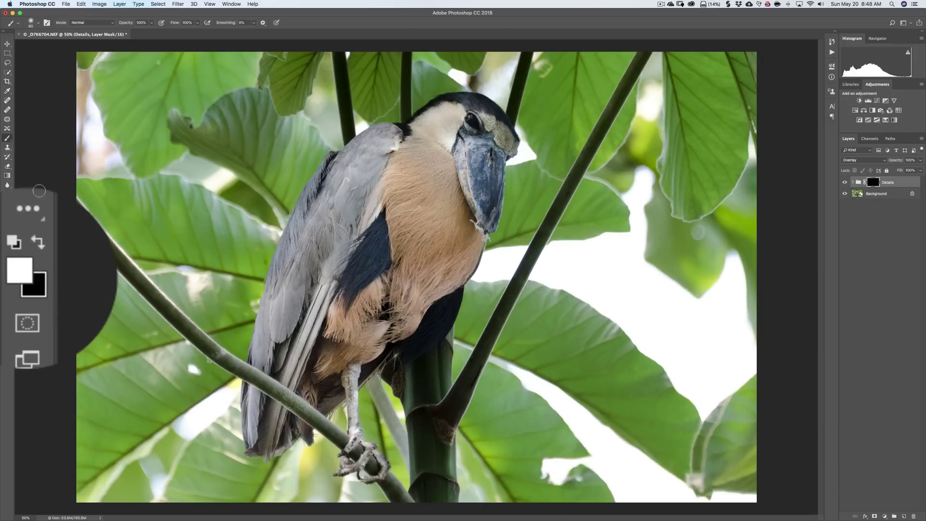
pyautogui.click(38, 22)
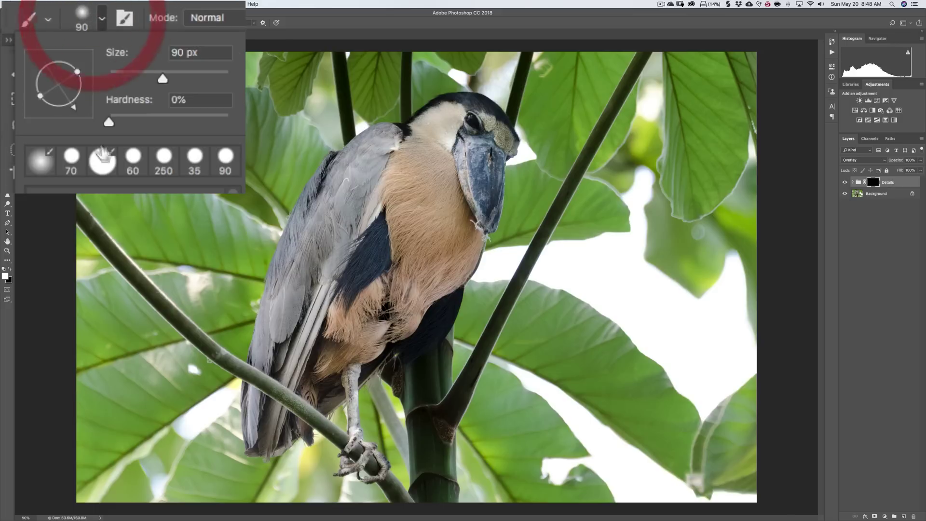
pyautogui.moveTo(109, 122); pyautogui.dragTo(174, 125)
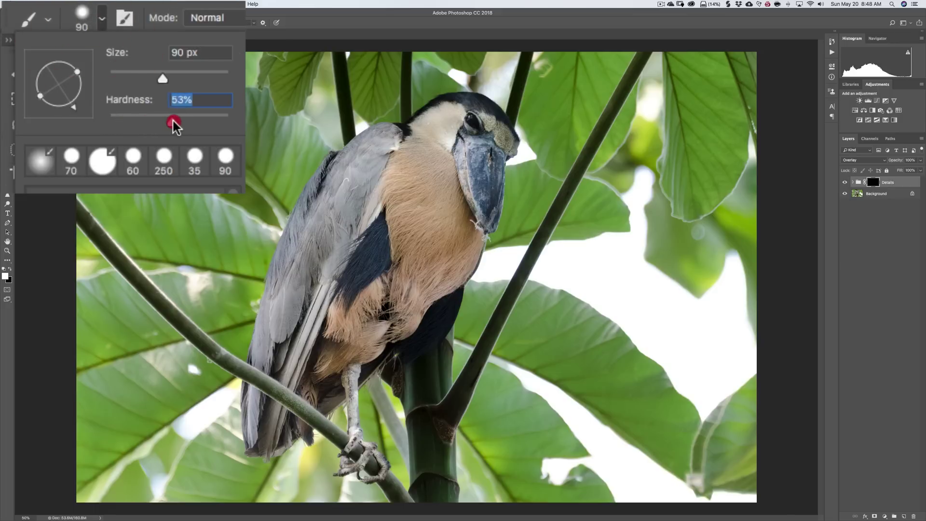
pyautogui.click(30, 22)
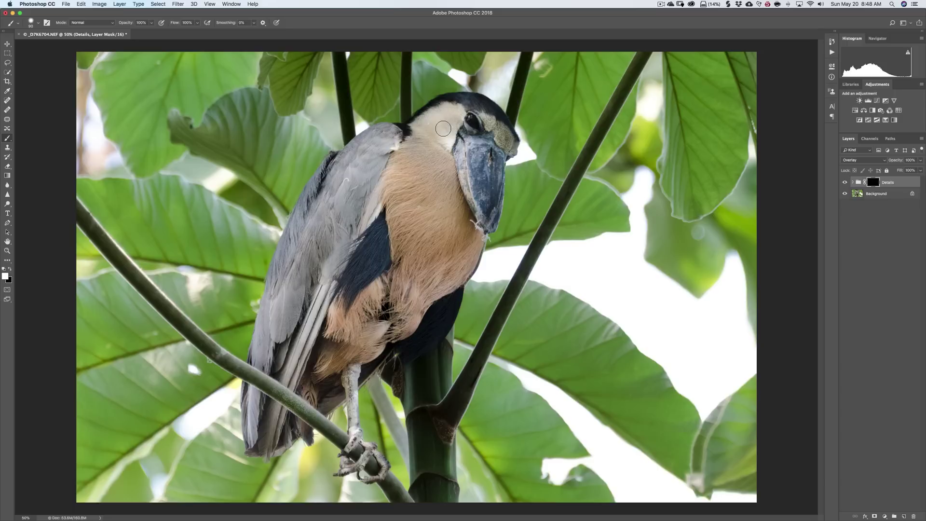
# With a 175 px brush, paint the mask white over the heron's wing, body and eye.
pyautogui.press(']')
pyautogui.press(']')
pyautogui.press(']')
pyautogui.press(']')
pyautogui.press(']')
pyautogui.press('[')
pyautogui.click(362, 179)
pyautogui.moveTo(371, 145)
pyautogui.mouseDown()
pyautogui.moveTo(308, 239)
pyautogui.moveTo(314, 246)
pyautogui.moveTo(333, 225)
pyautogui.moveTo(335, 240)
pyautogui.moveTo(346, 217)
pyautogui.moveTo(383, 213)
pyautogui.moveTo(403, 230)
pyautogui.moveTo(412, 261)
pyautogui.moveTo(428, 257)
pyautogui.moveTo(422, 278)
pyautogui.moveTo(343, 353)
pyautogui.mouseUp()
pyautogui.moveTo(303, 322)
pyautogui.mouseDown()
pyautogui.moveTo(306, 283)
pyautogui.moveTo(282, 329)
pyautogui.moveTo(361, 333)
pyautogui.mouseUp()
pyautogui.moveTo(374, 272); pyautogui.dragTo(415, 207)
pyautogui.click(471, 122)
# Shrink the brush to 100 then 60 px and paint the lower wing, leg and belly.
pyautogui.press('[')
pyautogui.press('[')
pyautogui.press('[')
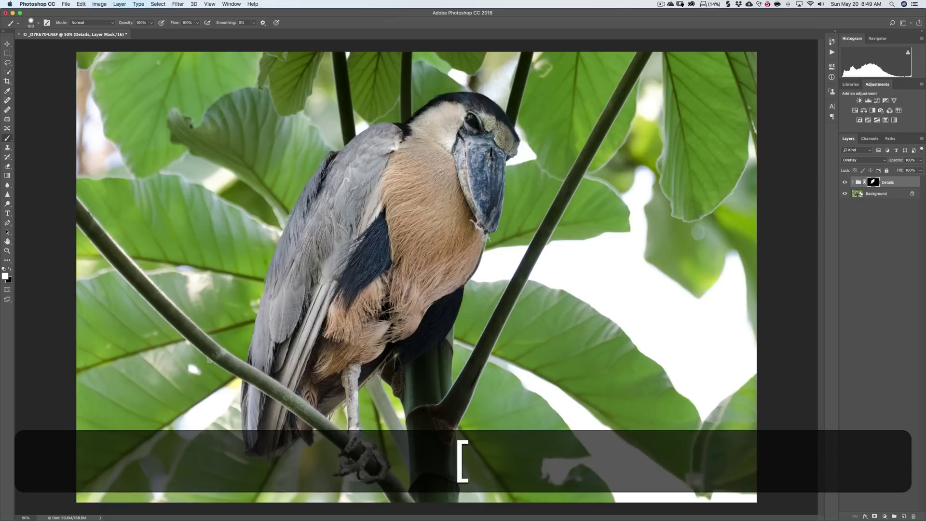
pyautogui.click(273, 412)
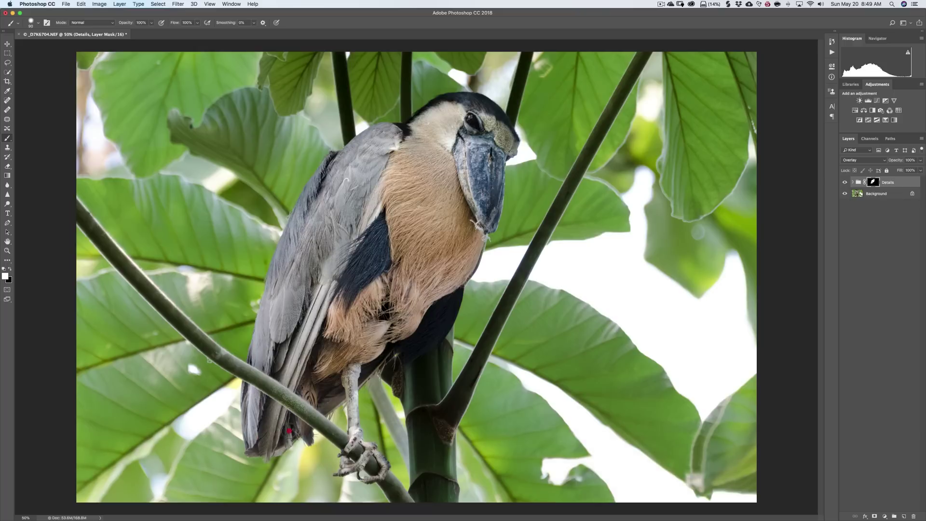
pyautogui.press('[')
pyautogui.press('[')
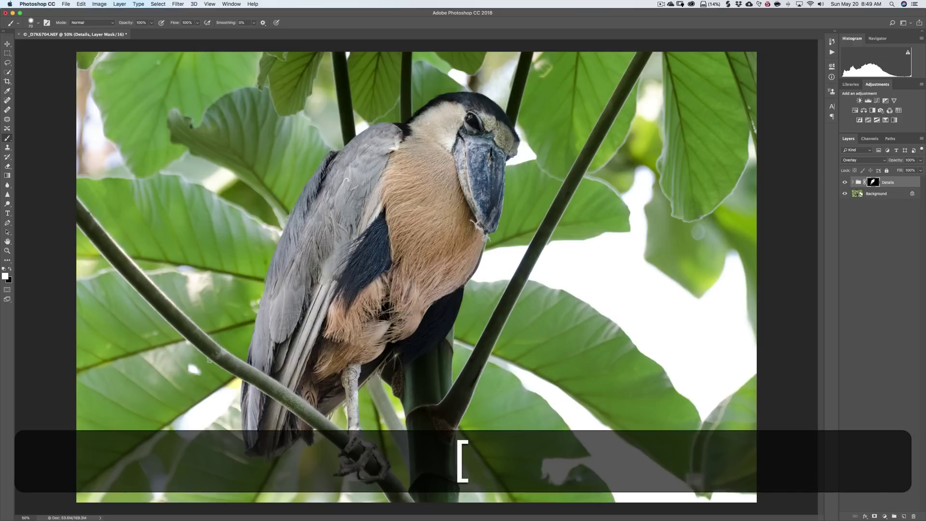
pyautogui.moveTo(351, 400); pyautogui.dragTo(355, 437)
pyautogui.press('[')
pyautogui.click(364, 356)
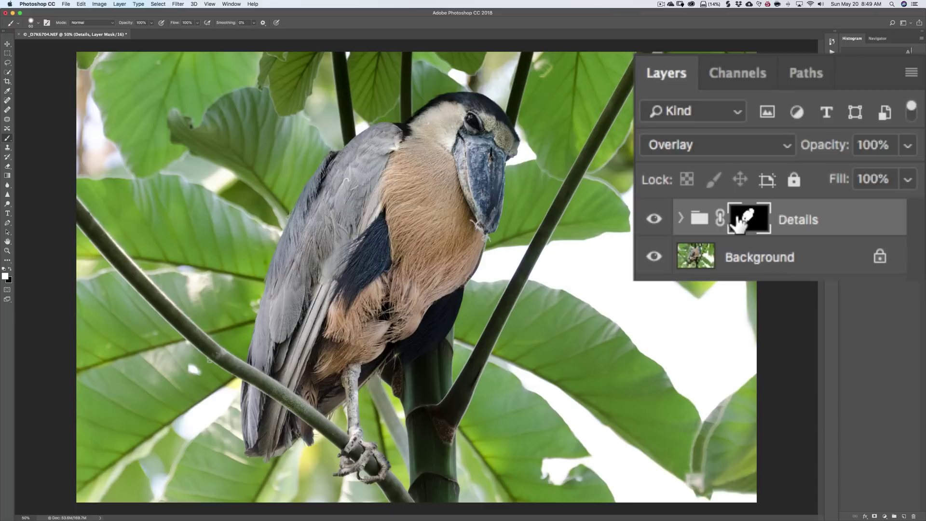
# View the Details mask alone, paint white over the hole on the body, then return to the photo.
pyautogui.press('alt')
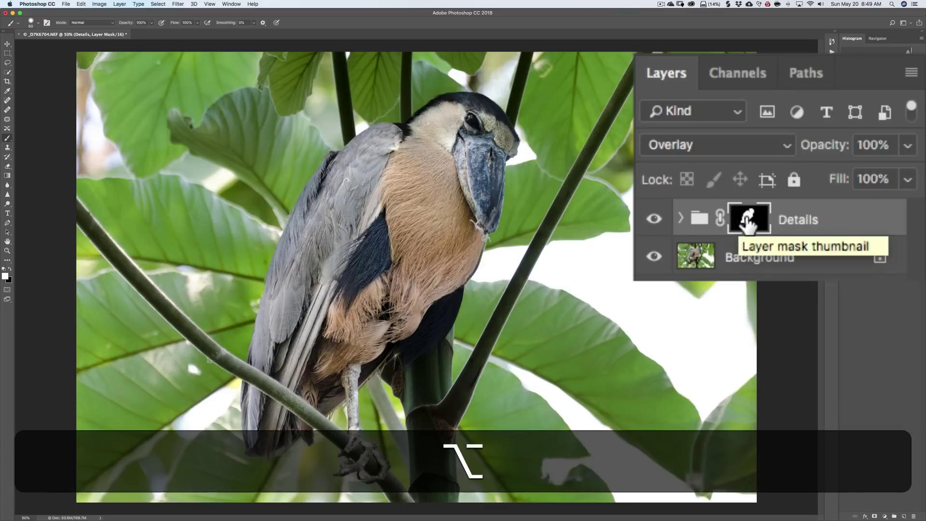
pyautogui.keyDown('alt'); pyautogui.click(748, 222); pyautogui.keyUp('alt')
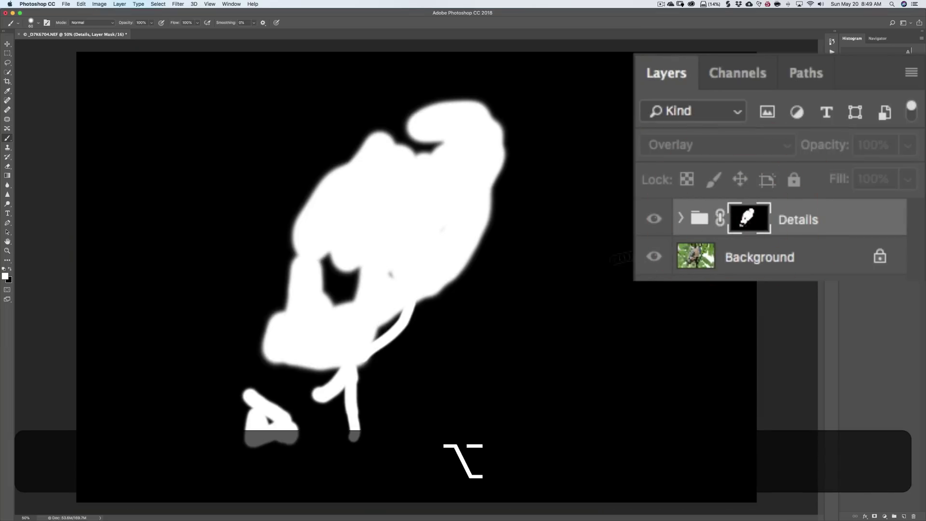
pyautogui.moveTo(323, 259)
pyautogui.mouseDown()
pyautogui.moveTo(321, 300)
pyautogui.moveTo(334, 280)
pyautogui.moveTo(318, 286)
pyautogui.moveTo(331, 295)
pyautogui.moveTo(342, 285)
pyautogui.moveTo(342, 297)
pyautogui.moveTo(360, 268)
pyautogui.moveTo(355, 300)
pyautogui.moveTo(339, 312)
pyautogui.moveTo(330, 308)
pyautogui.moveTo(387, 280)
pyautogui.moveTo(391, 289)
pyautogui.moveTo(375, 299)
pyautogui.moveTo(383, 293)
pyautogui.moveTo(381, 307)
pyautogui.moveTo(393, 313)
pyautogui.moveTo(375, 335)
pyautogui.moveTo(383, 332)
pyautogui.moveTo(390, 322)
pyautogui.moveTo(354, 335)
pyautogui.moveTo(393, 314)
pyautogui.mouseUp()
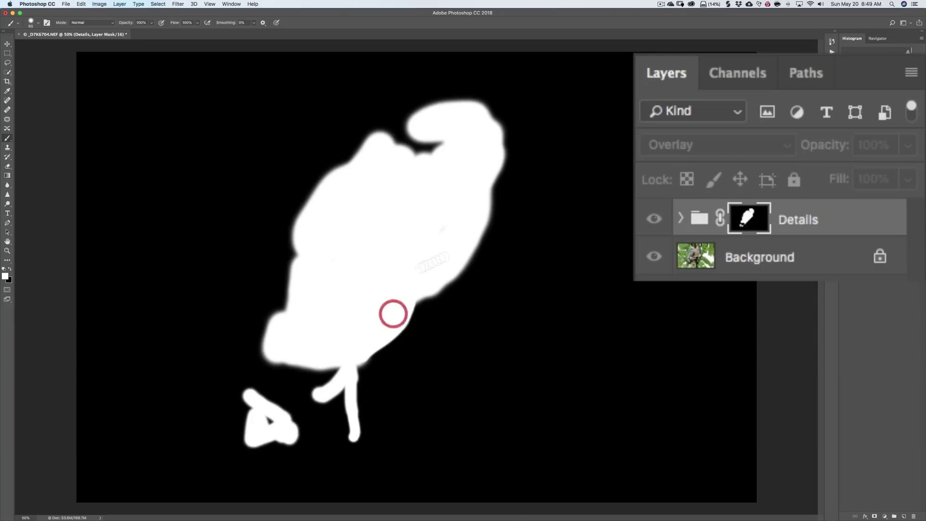
pyautogui.keyDown('alt'); pyautogui.click(748, 224); pyautogui.keyUp('alt')
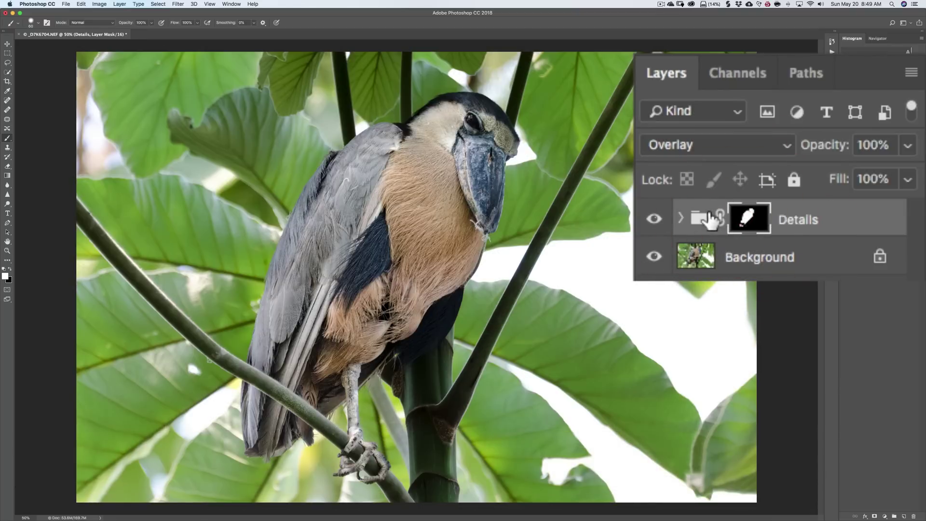
# Recheck the mask and paint sharpening onto the heron's neck.
pyautogui.keyDown('alt'); pyautogui.click(752, 223); pyautogui.keyUp('alt')
pyautogui.keyDown('alt'); pyautogui.click(752, 223); pyautogui.keyUp('alt')
pyautogui.click(383, 135)
# Set the Details group opacity to 33%, toggling its visibility to compare.
pyautogui.moveTo(823, 147); pyautogui.dragTo(639, 151)
pyautogui.click(654, 221)
pyautogui.click(654, 221)
pyautogui.moveTo(817, 137); pyautogui.dragTo(852, 144)
pyautogui.click(654, 219)
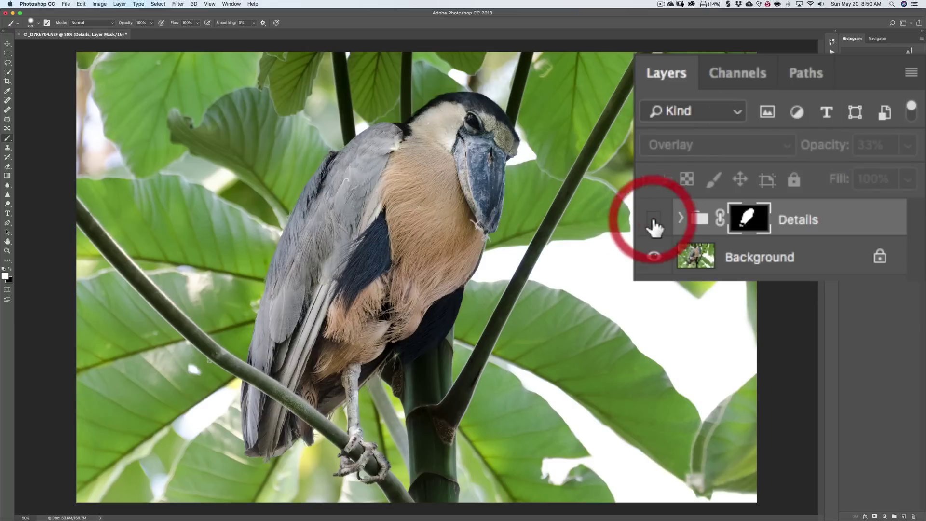
pyautogui.click(654, 221)
pyautogui.click(654, 221)
pyautogui.click(654, 221)
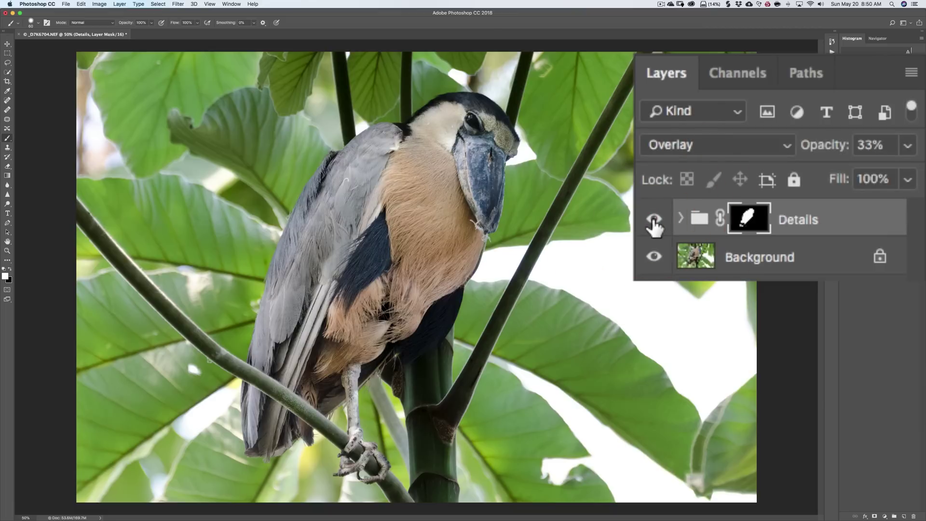